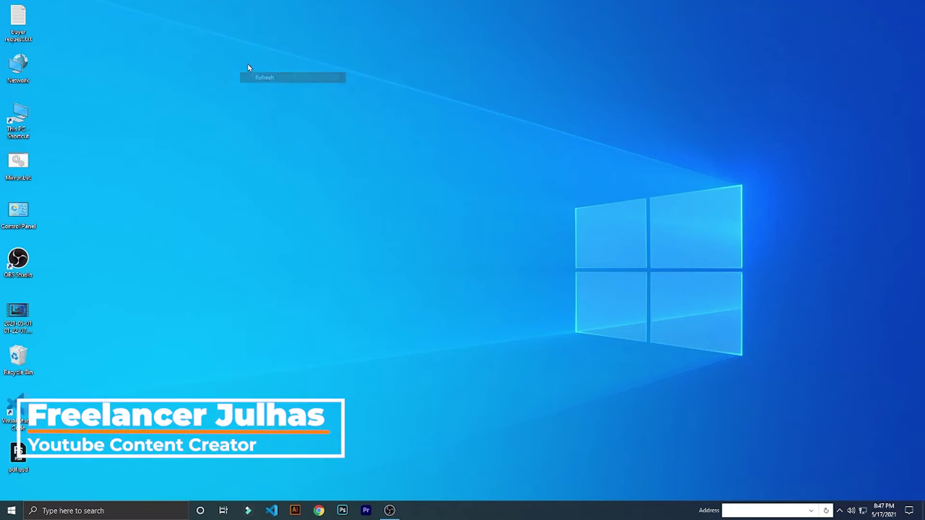
pyautogui.rightClick(248, 63)
pyautogui.click(269, 91)
pyautogui.rightClick(257, 89)
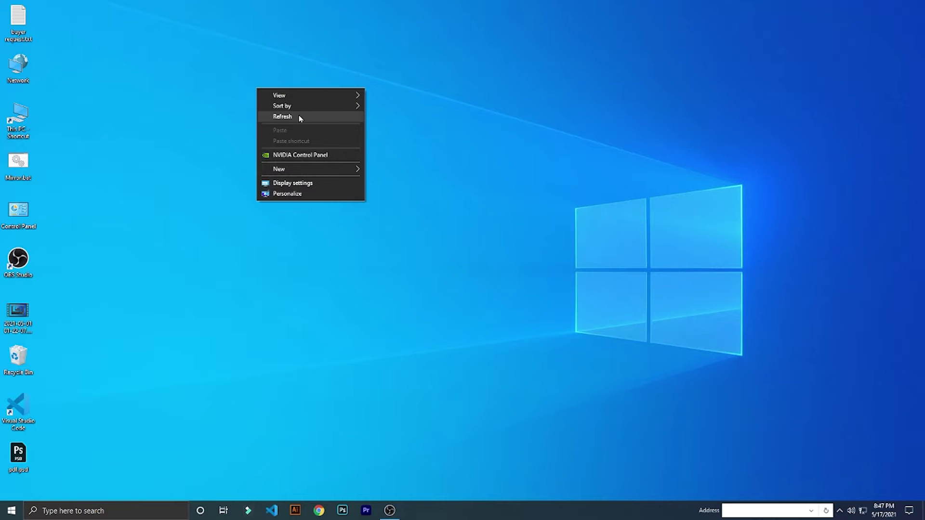
pyautogui.click(327, 116)
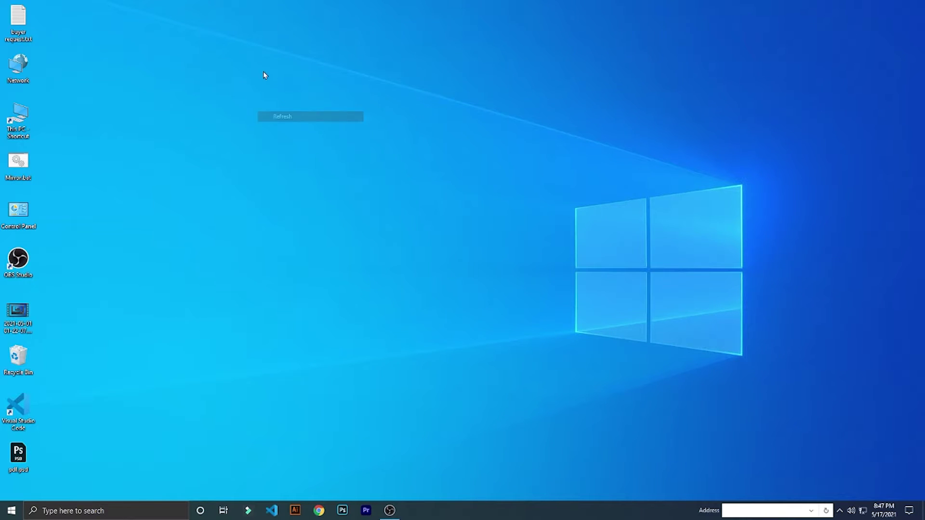
pyautogui.rightClick(261, 68)
pyautogui.moveTo(305, 91)
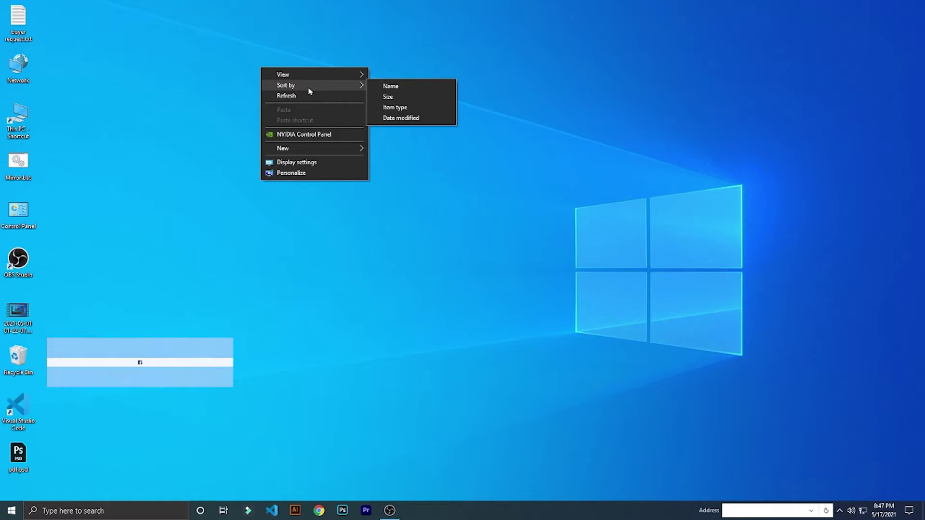
pyautogui.click(310, 96)
pyautogui.rightClick(213, 42)
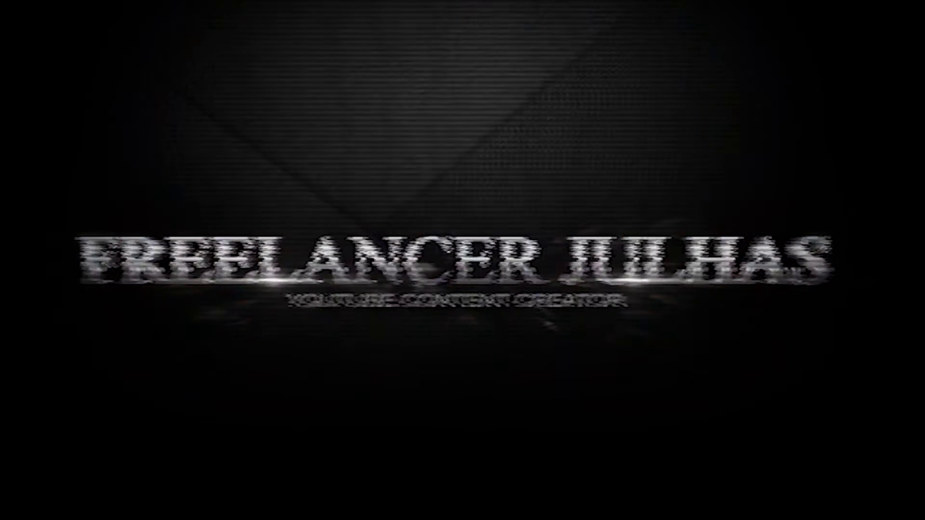
pyautogui.click(392, 242)
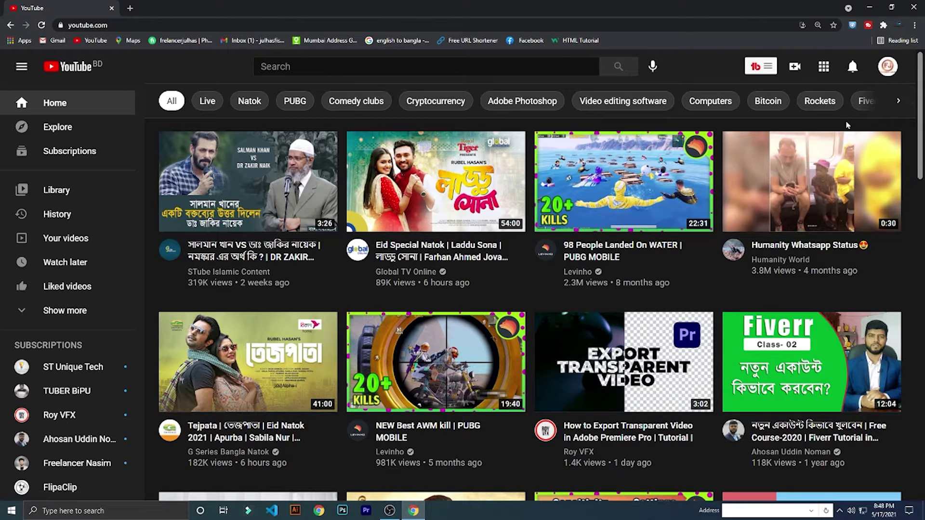
# Switch from the YouTube home page to YouTube Studio and open the channel customization's basic info.
pyautogui.click(892, 69)
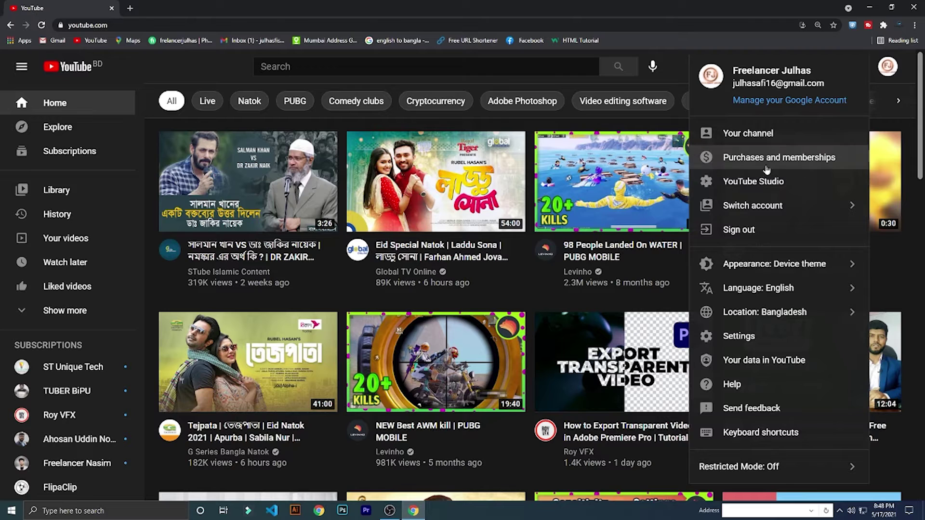
pyautogui.click(759, 186)
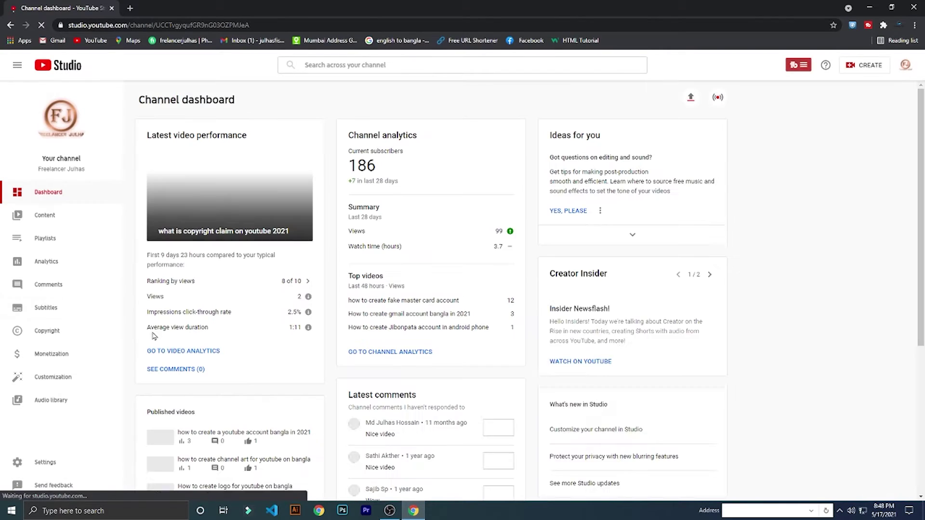
pyautogui.click(46, 381)
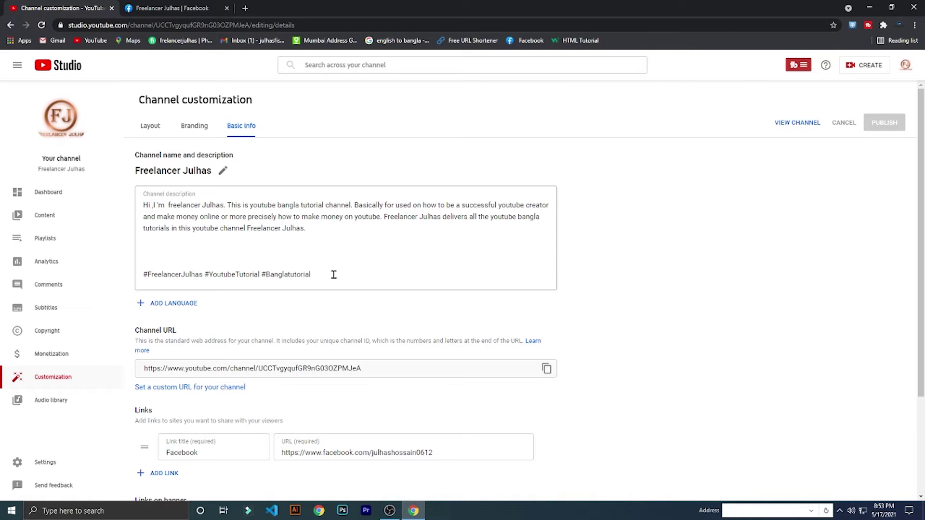
# Review the basic info's links section and the options for how many links show on the banner.
pyautogui.scroll(-2, 300, 253)
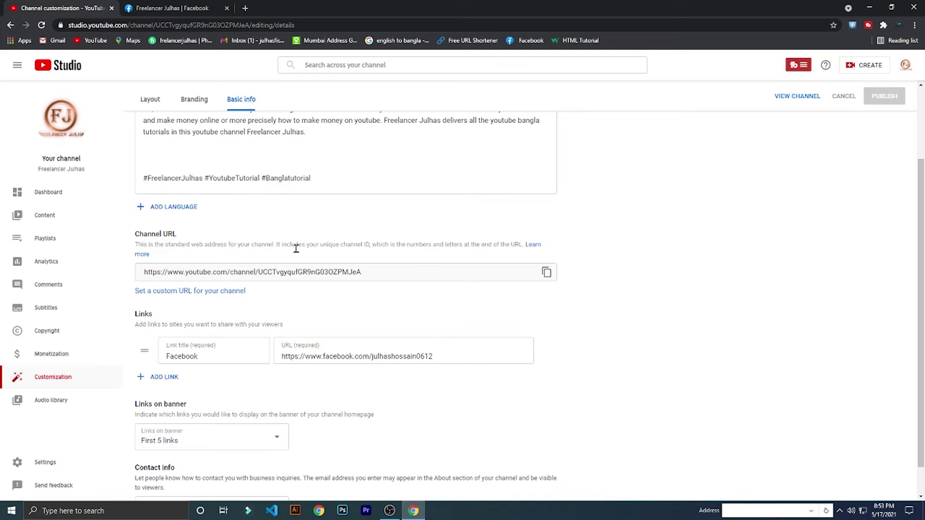
pyautogui.scroll(-1, 230, 304)
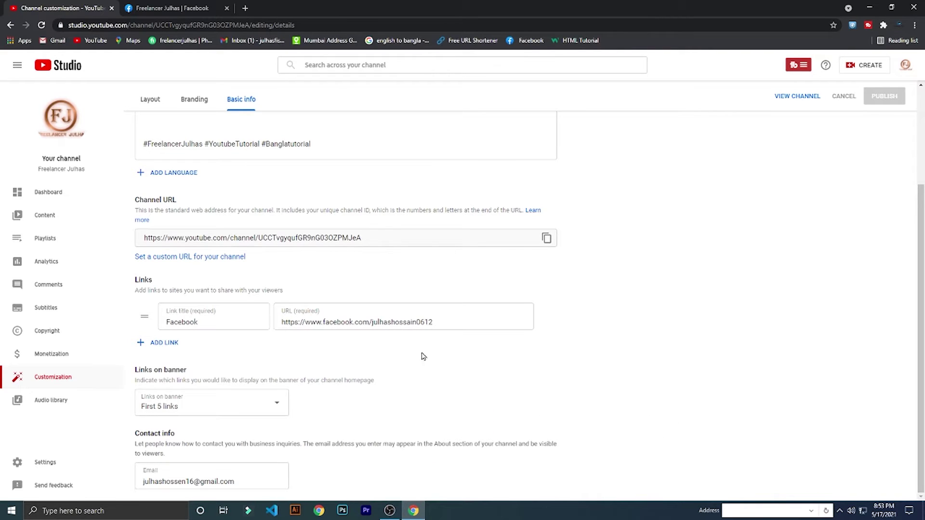
pyautogui.click(232, 404)
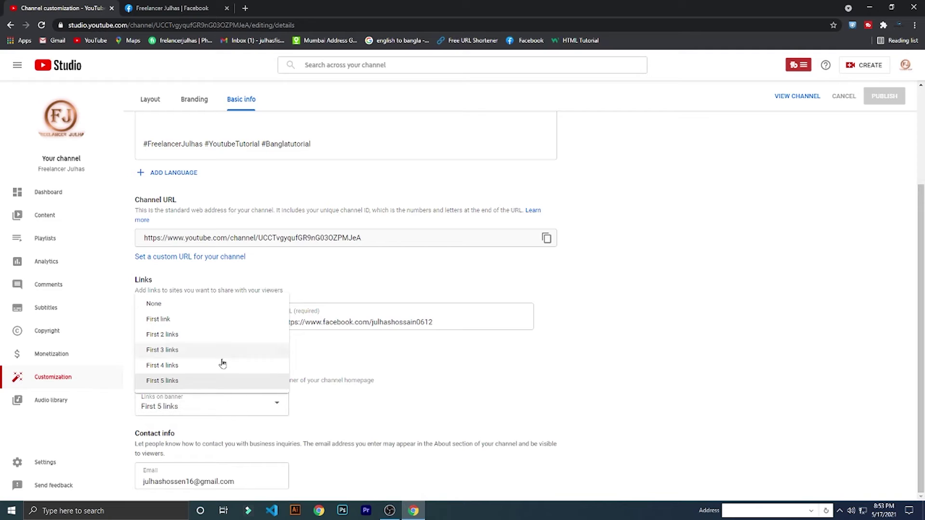
pyautogui.click(441, 413)
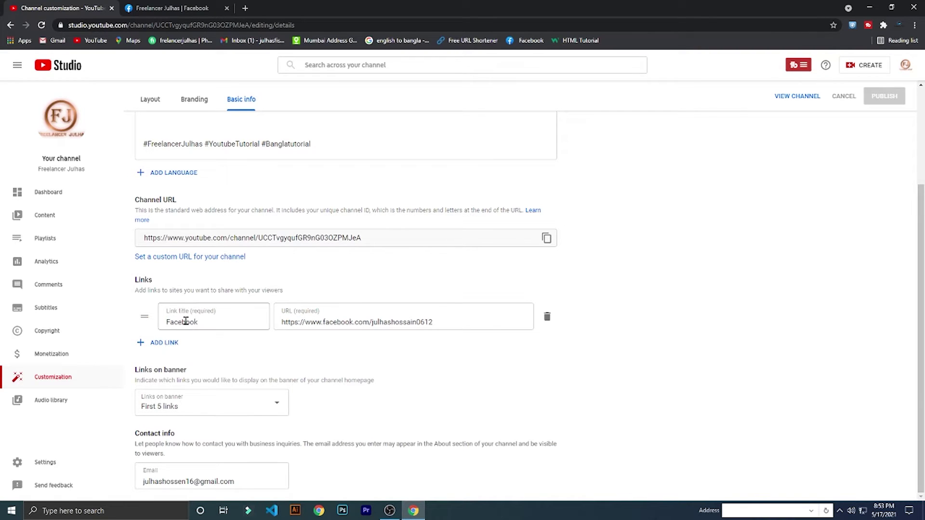
# Add a channel link titled "Facebook Page" with the web address of the open Facebook page.
pyautogui.click(160, 344)
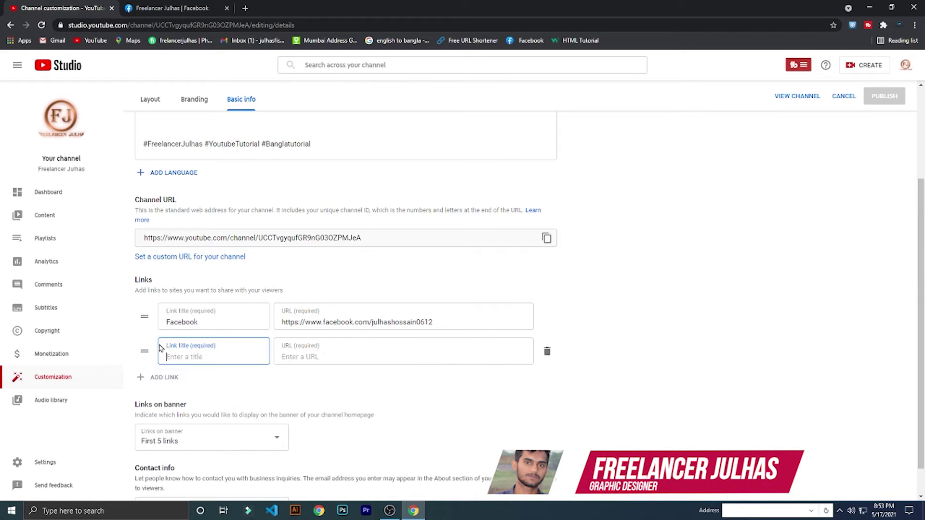
pyautogui.click(216, 354)
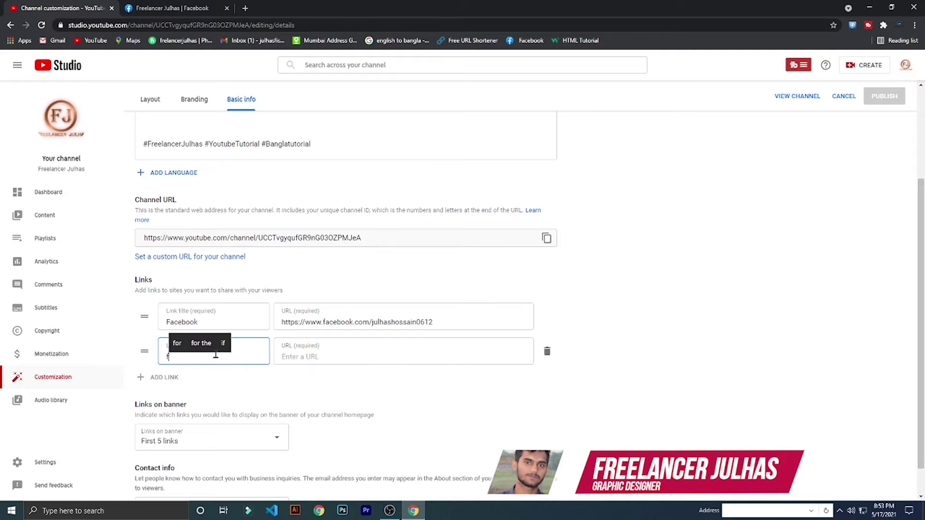
pyautogui.write('Facebook Page')
pyautogui.click(173, 10)
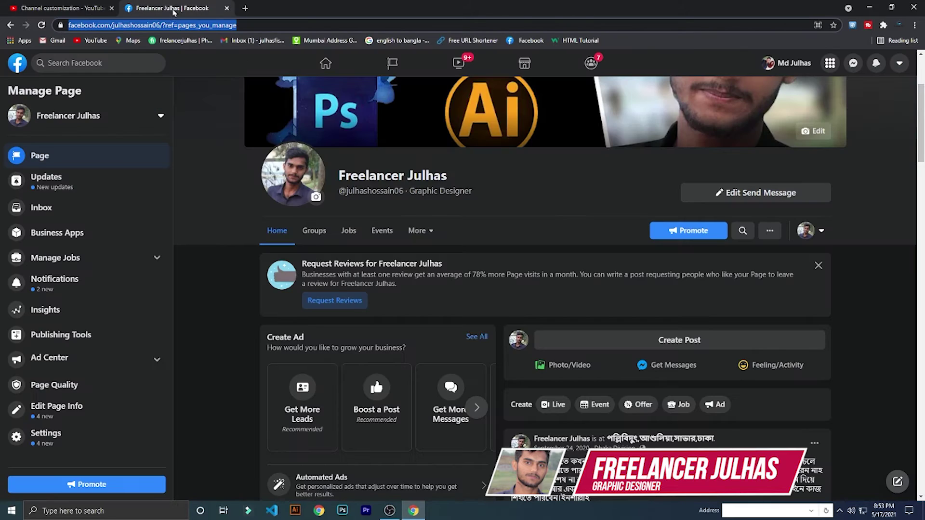
pyautogui.click(63, 8)
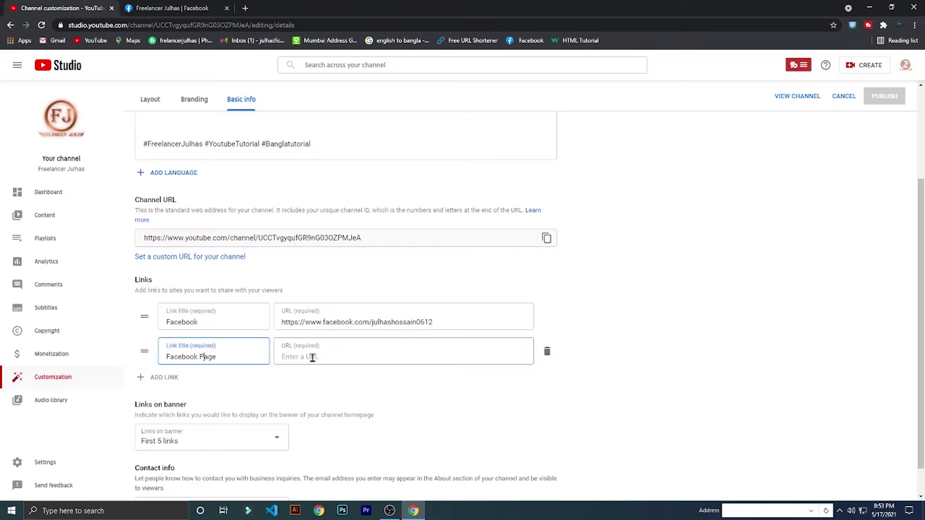
pyautogui.click(312, 357)
pyautogui.write('https://www.facebook.com/julhashossain06/?ref=pages_you_manage')
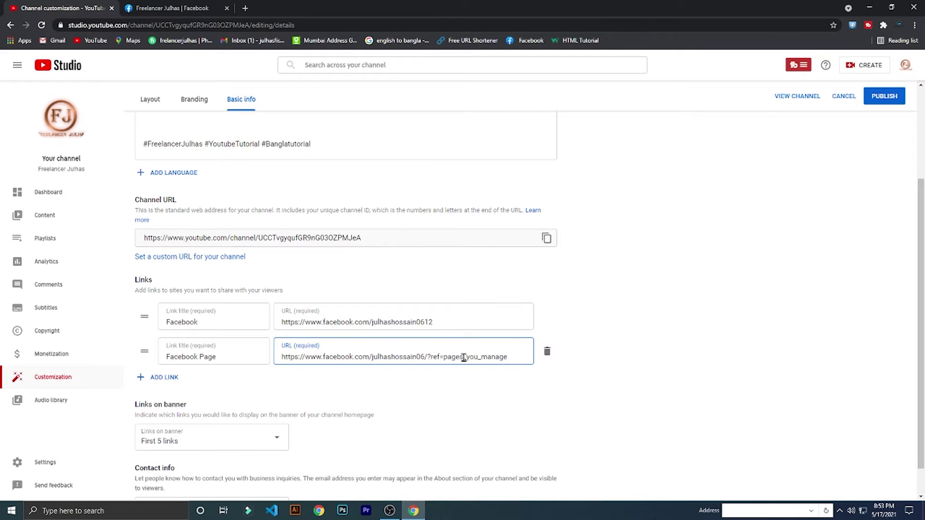
# Remove the trailing "/?ref=pages_you_manage" from the Facebook Page link's URL and publish the changes.
pyautogui.moveTo(425, 357); pyautogui.dragTo(516, 357)
pyautogui.press('BackSpace')
pyautogui.press('BackSpace')
pyautogui.click(895, 98)
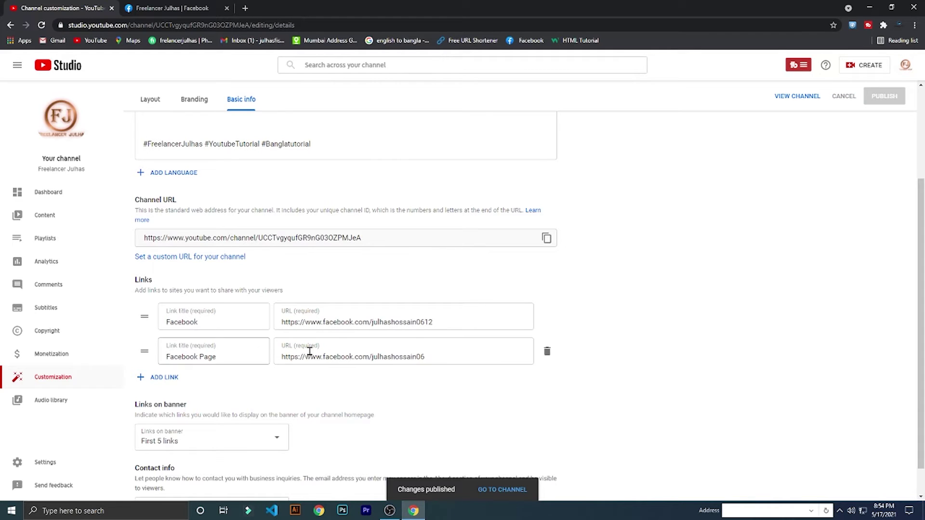
# Look over the channel's basic info and branding settings, ending with the featured sections of the homepage layout.
pyautogui.scroll(-1, 310, 352)
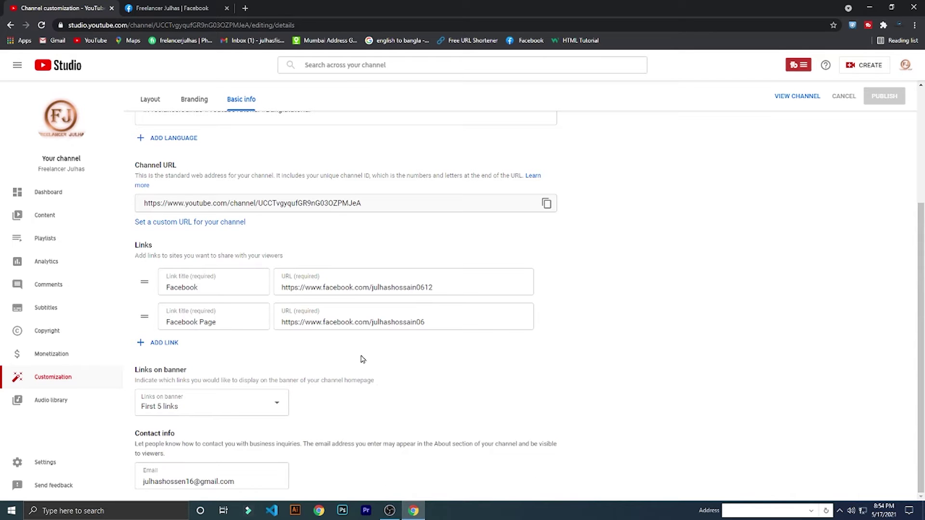
pyautogui.scroll(3, 408, 426)
pyautogui.scroll(-3, 458, 295)
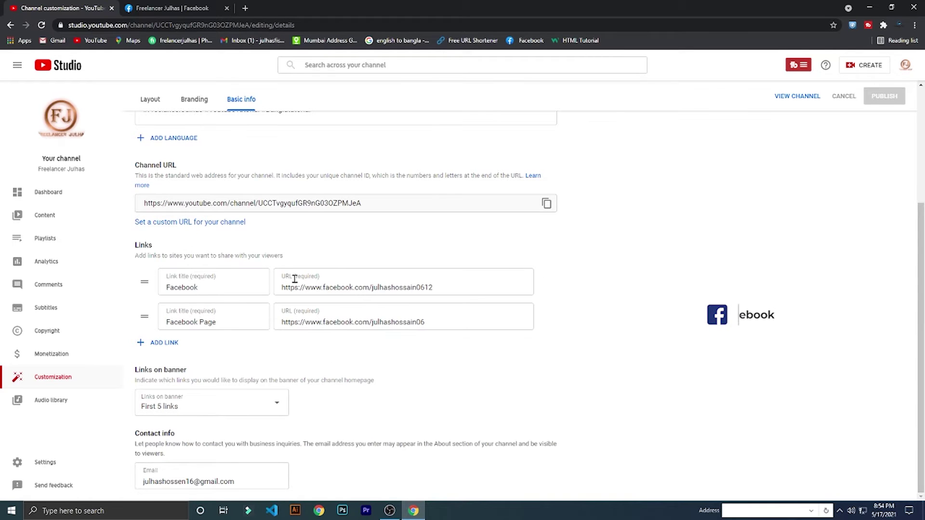
pyautogui.scroll(4, 263, 129)
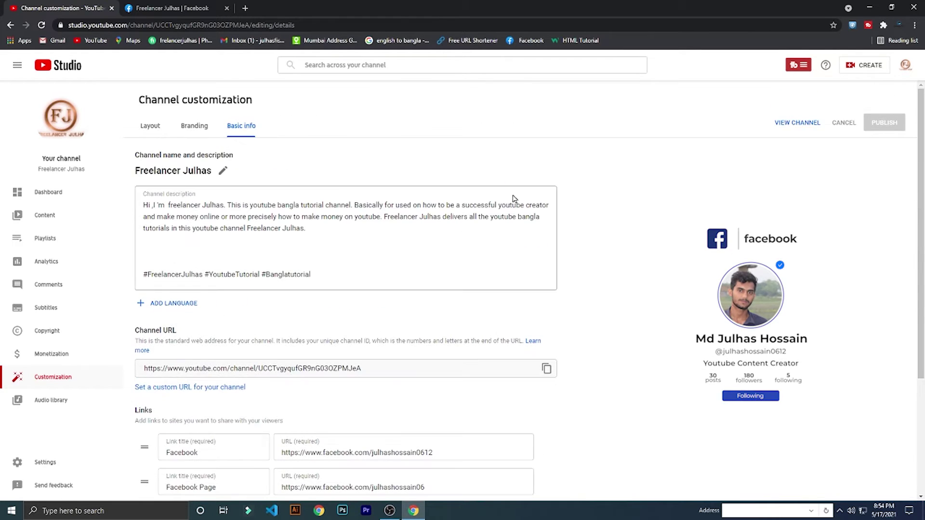
pyautogui.click(193, 127)
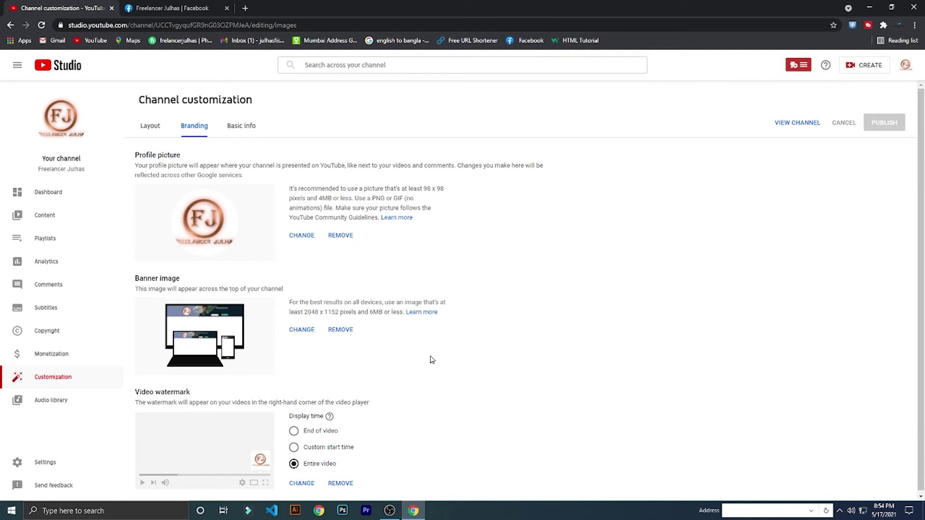
pyautogui.click(146, 126)
pyautogui.scroll(-3, 253, 291)
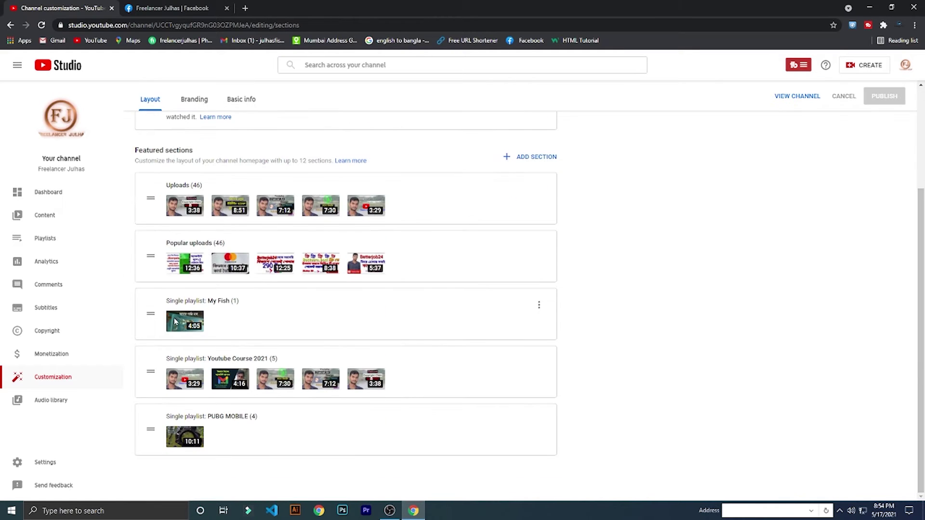
pyautogui.scroll(1, 326, 322)
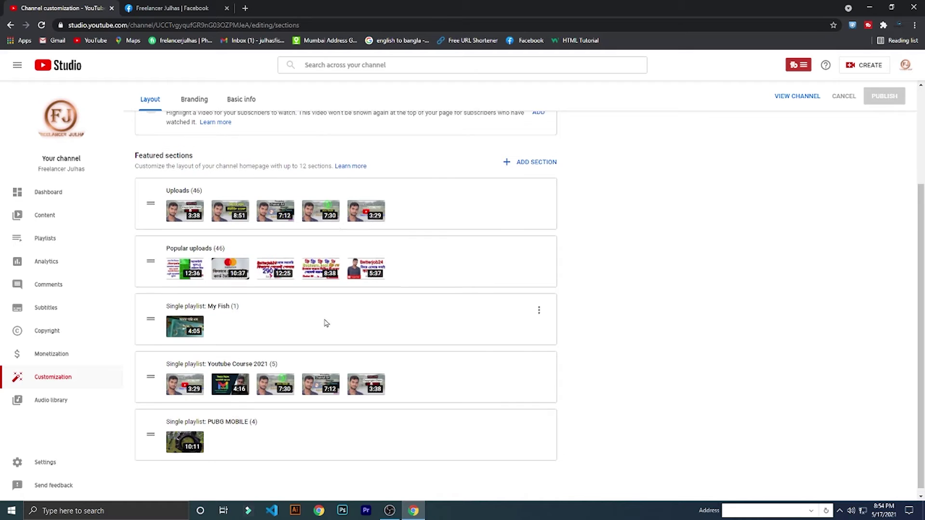
pyautogui.scroll(2, 326, 323)
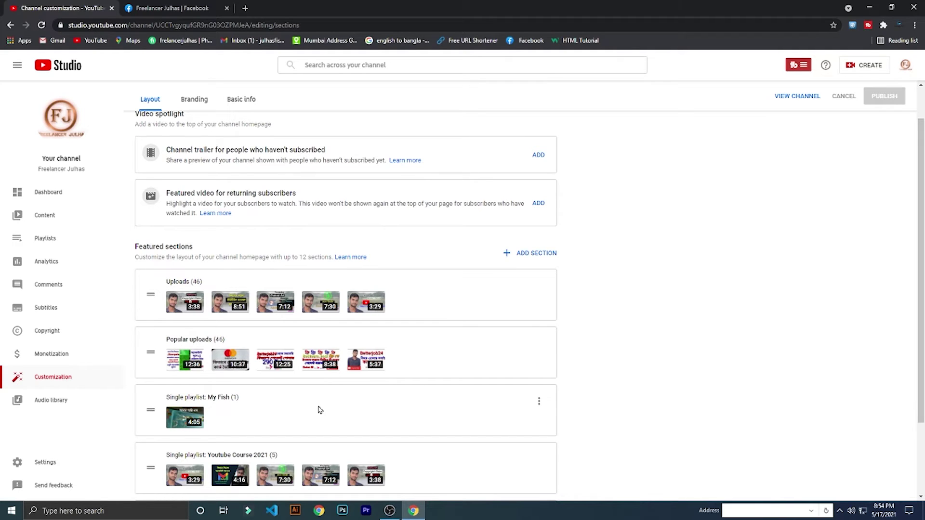
pyautogui.scroll(-1, 308, 409)
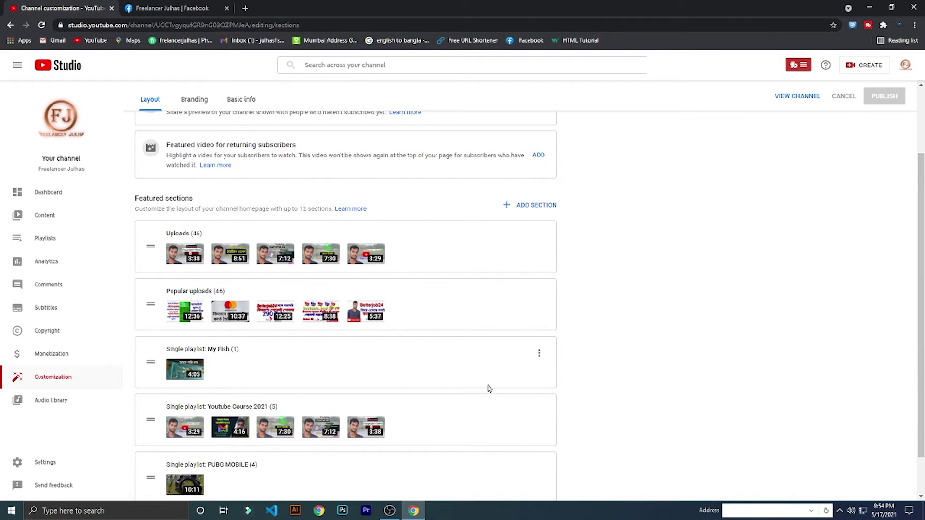
pyautogui.scroll(-1, 404, 366)
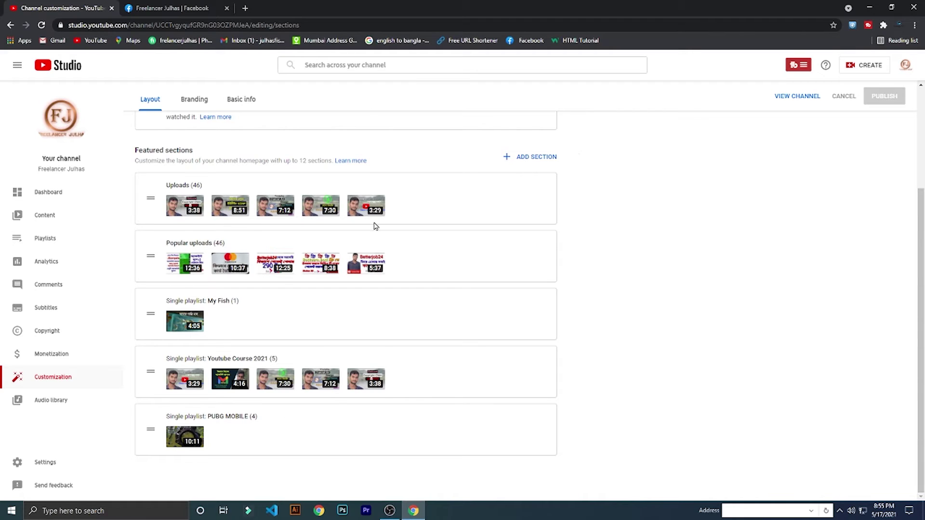
# Add a Short videos section to the channel homepage's featured sections and remove it again.
pyautogui.click(514, 162)
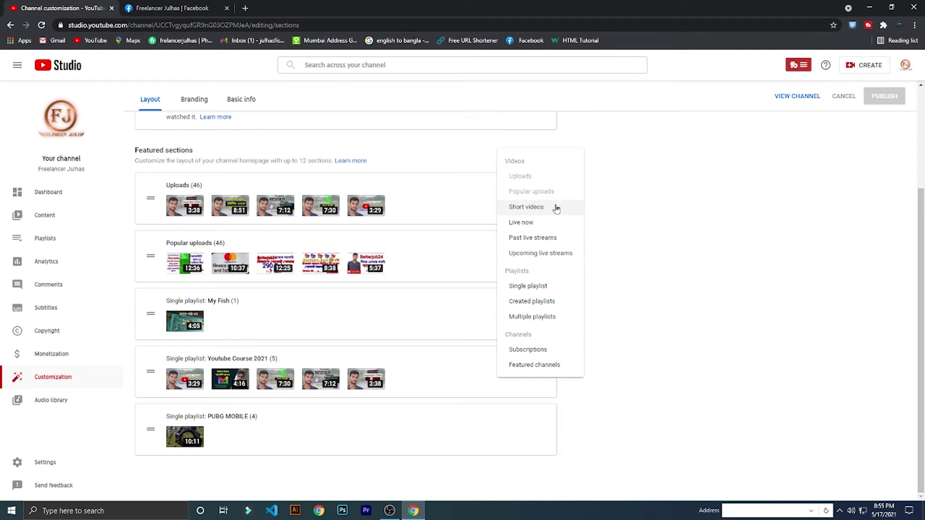
pyautogui.click(527, 208)
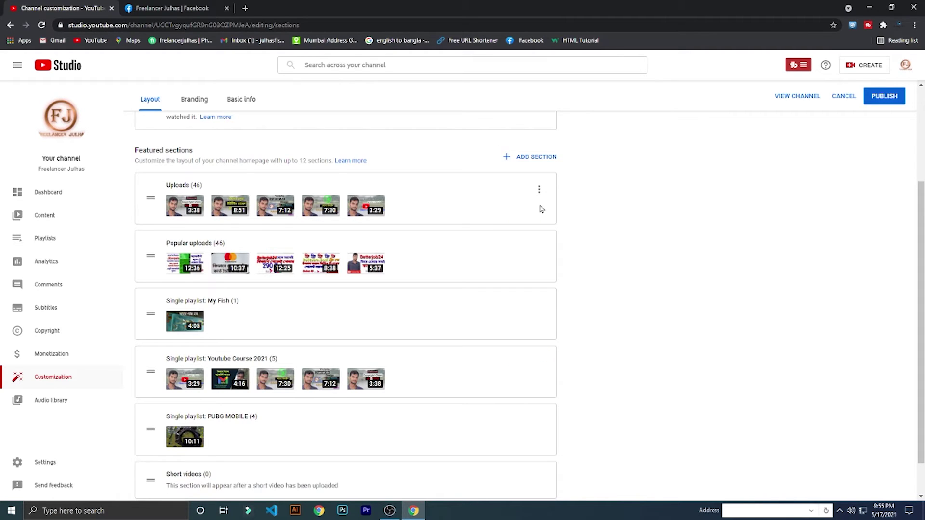
pyautogui.scroll(-2, 487, 275)
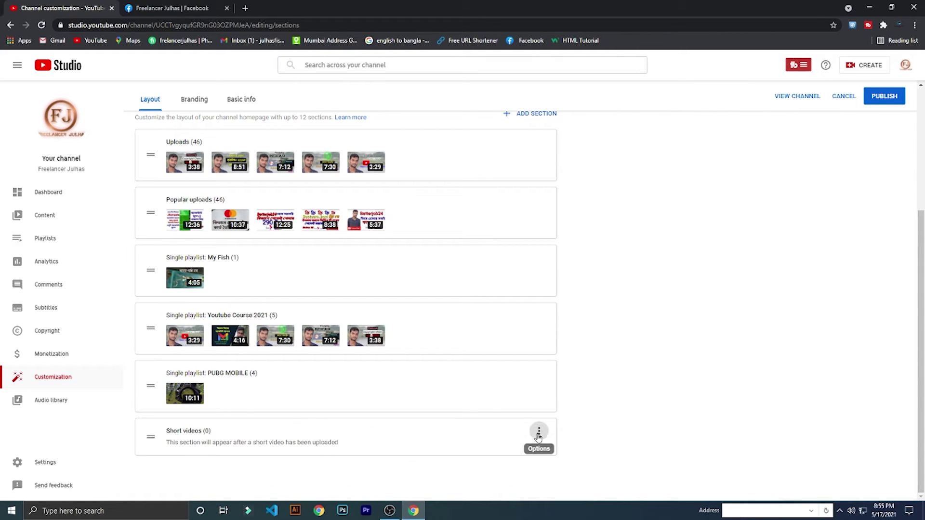
pyautogui.click(538, 432)
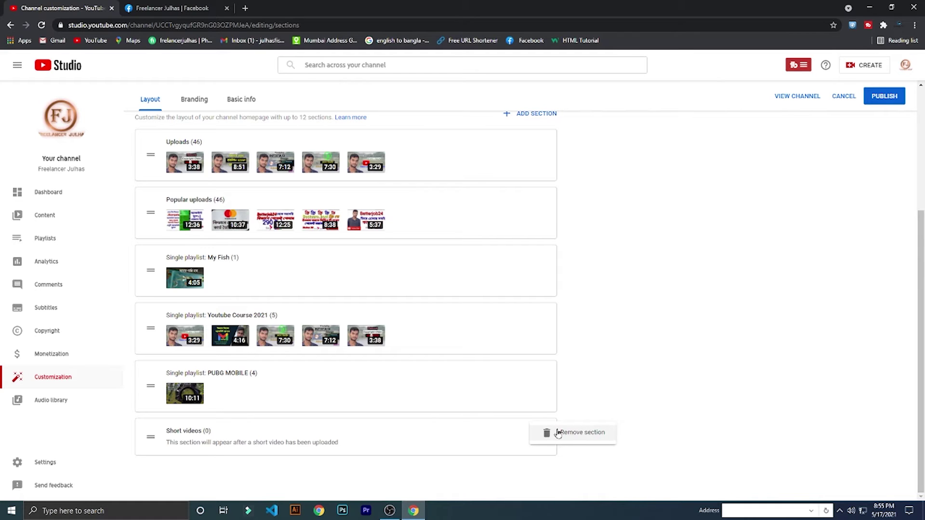
pyautogui.click(569, 442)
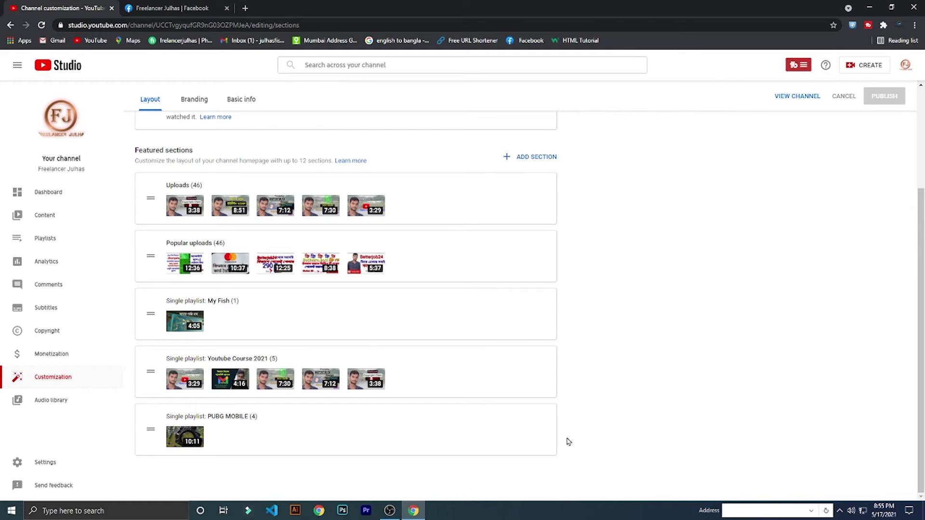
# Add a single-playlist featured section to the channel homepage using the "PC App Problem Solve" playlist.
pyautogui.click(519, 159)
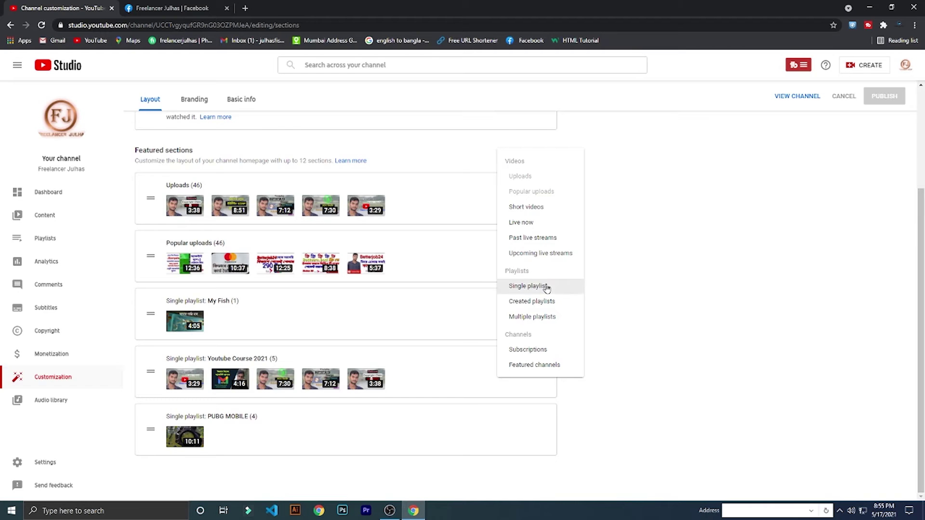
pyautogui.click(528, 286)
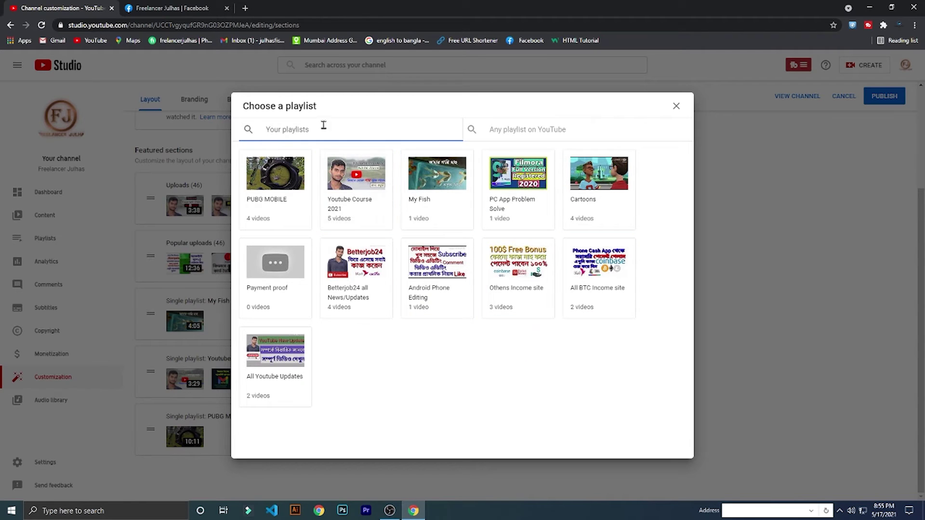
pyautogui.click(520, 201)
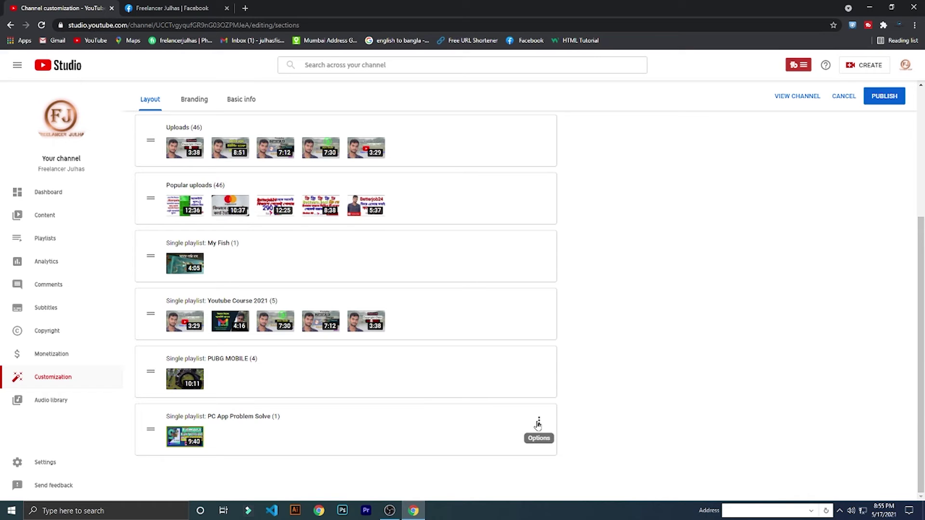
# Remove the "PC App Problem Solve" single-playlist section from the homepage's featured sections.
pyautogui.click(538, 423)
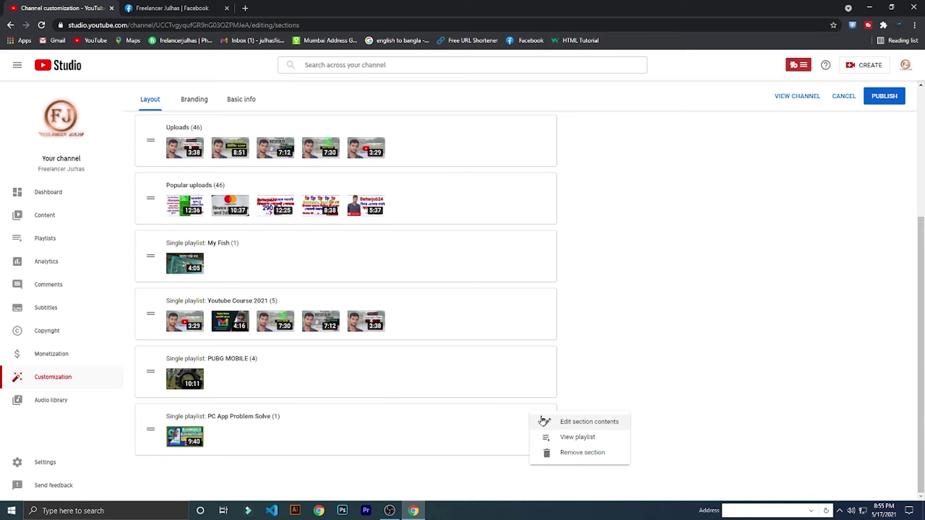
pyautogui.click(562, 454)
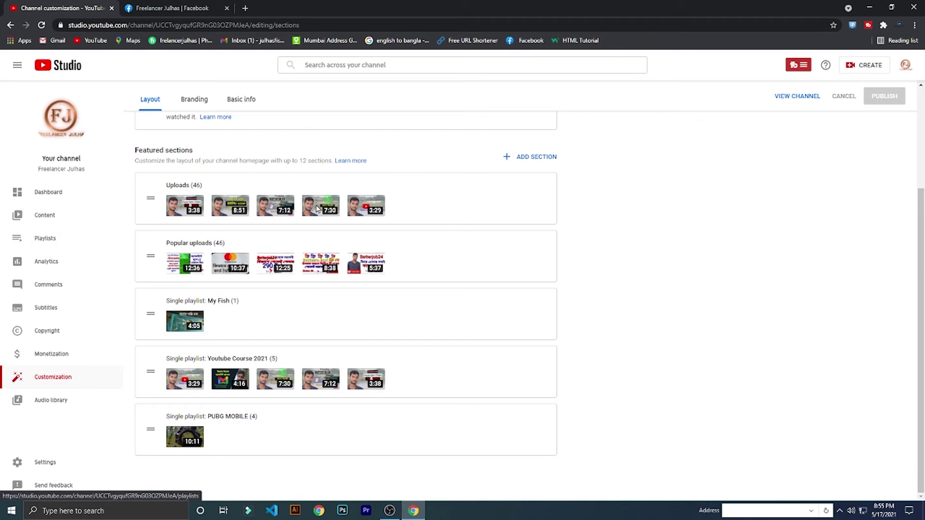
# Examine the new-playlist form and its visibility options from the channel's playlists, leaving without creating a playlist.
pyautogui.click(75, 247)
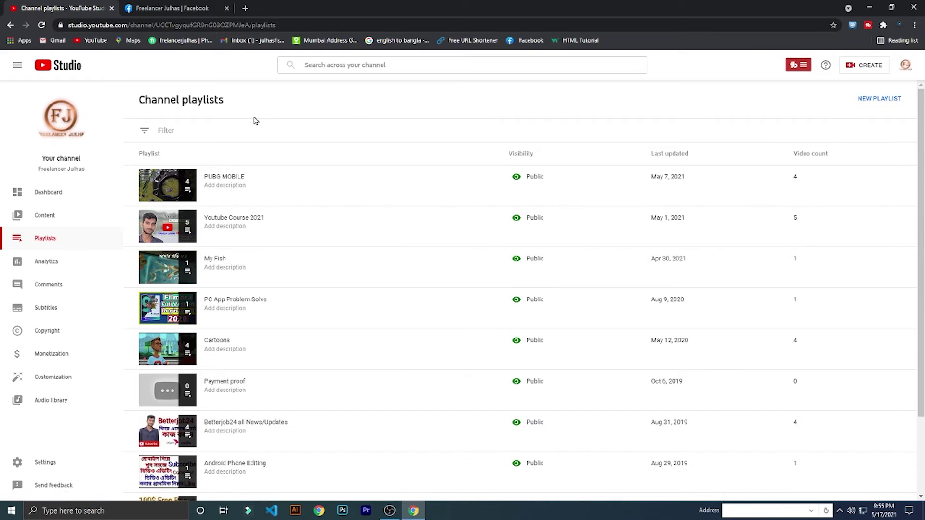
pyautogui.moveTo(488, 172)
pyautogui.click(877, 101)
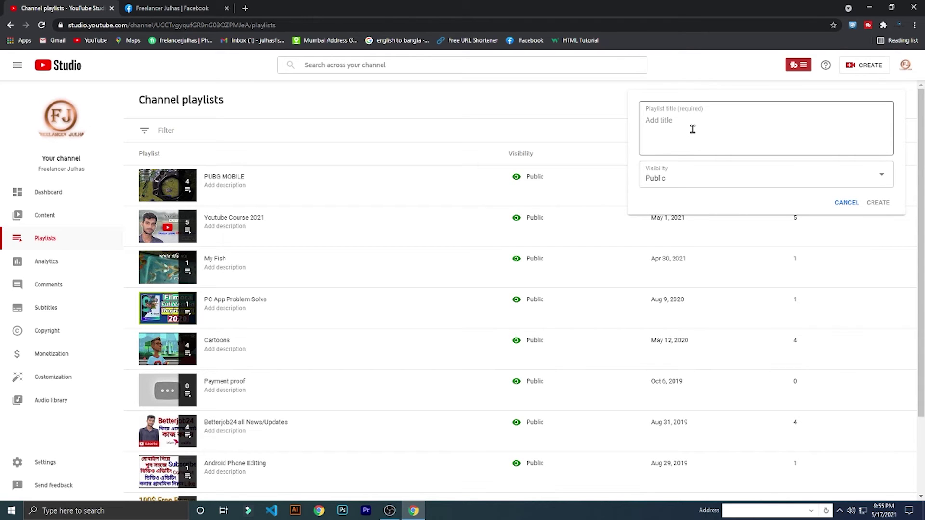
pyautogui.click(730, 181)
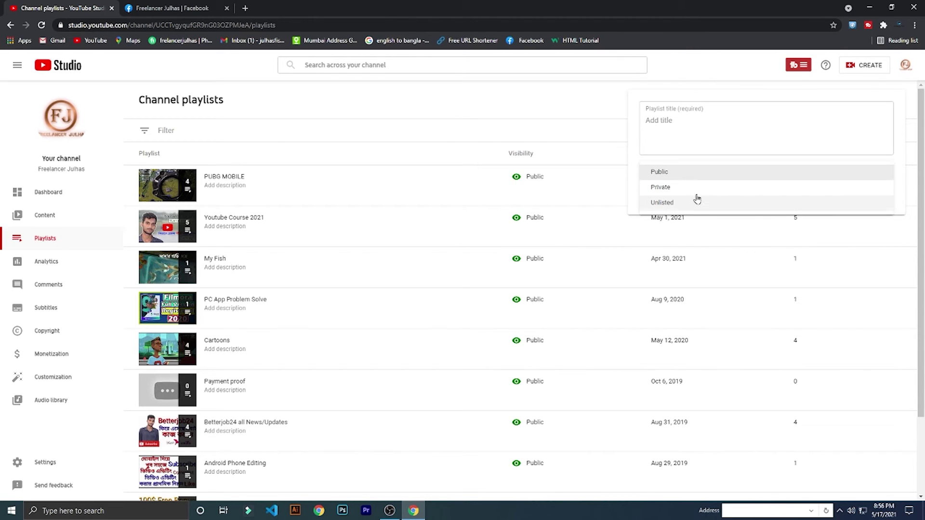
pyautogui.click(706, 114)
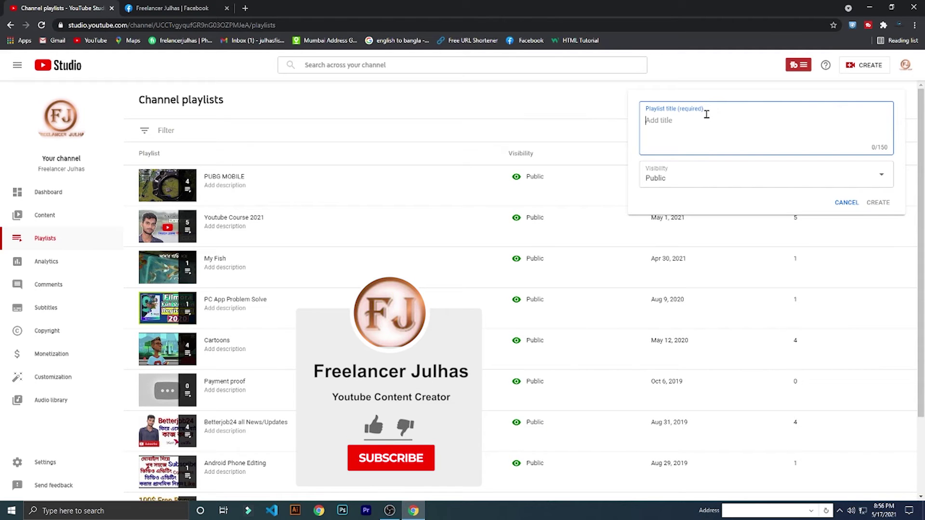
pyautogui.click(846, 203)
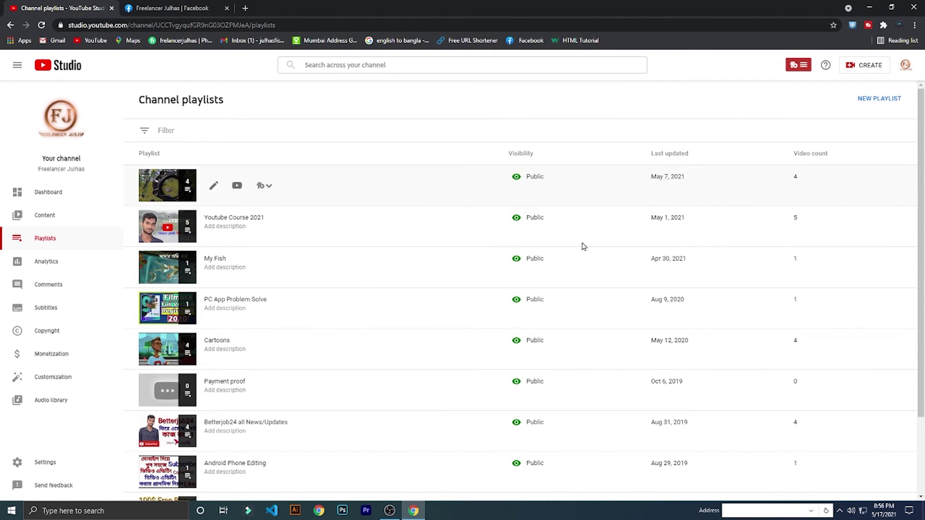
# Look over the channel's content list and the uploaded videos on its public YouTube page.
pyautogui.click(49, 218)
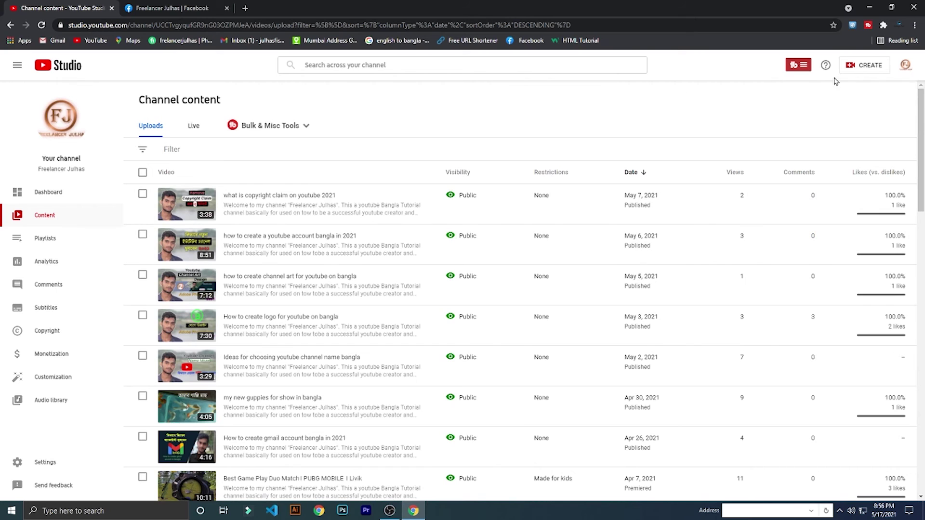
pyautogui.click(905, 69)
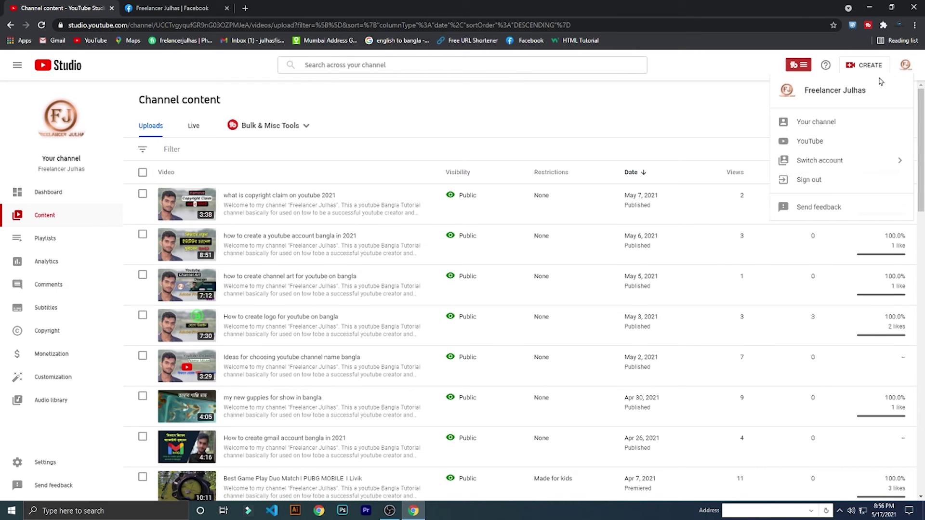
pyautogui.click(825, 124)
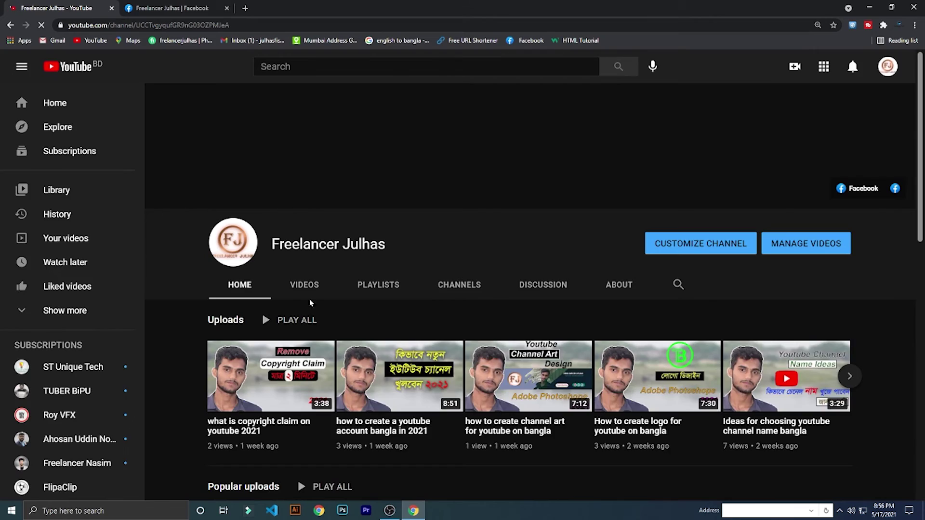
pyautogui.click(302, 286)
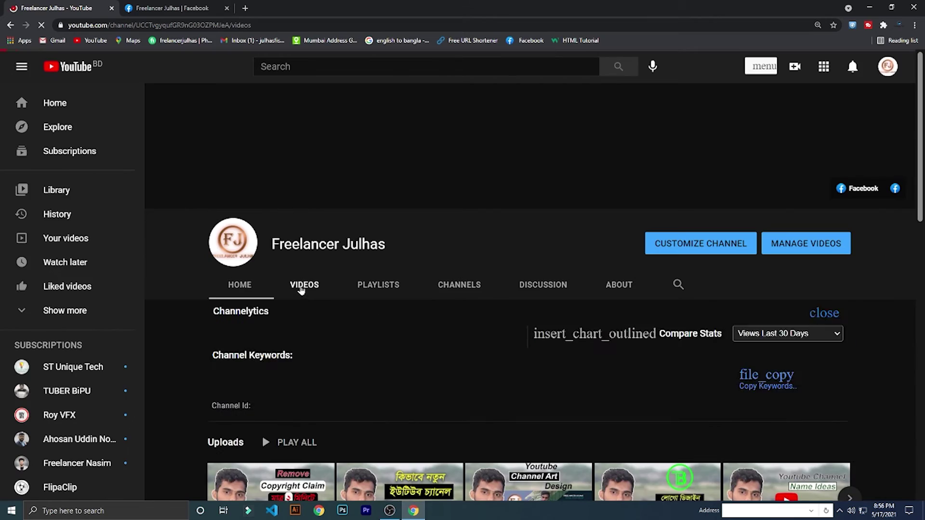
pyautogui.scroll(-4, 514, 283)
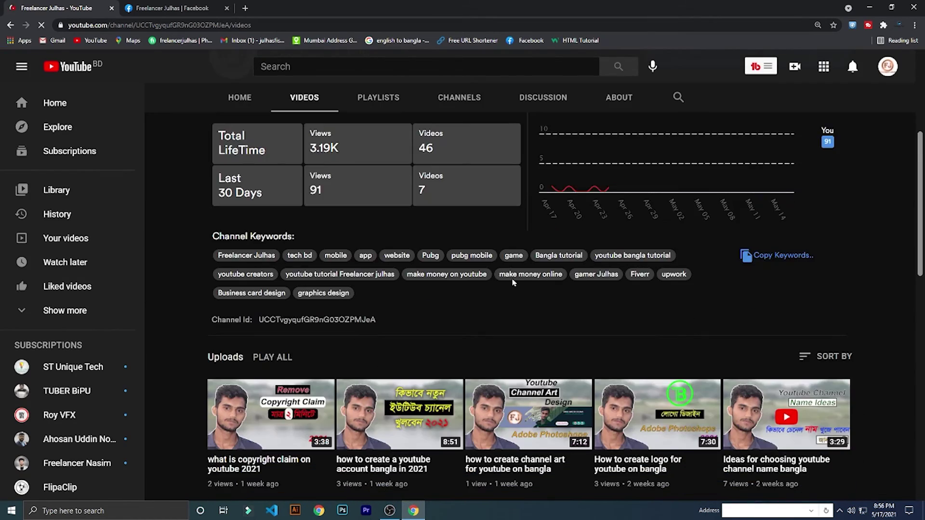
pyautogui.scroll(-5, 513, 283)
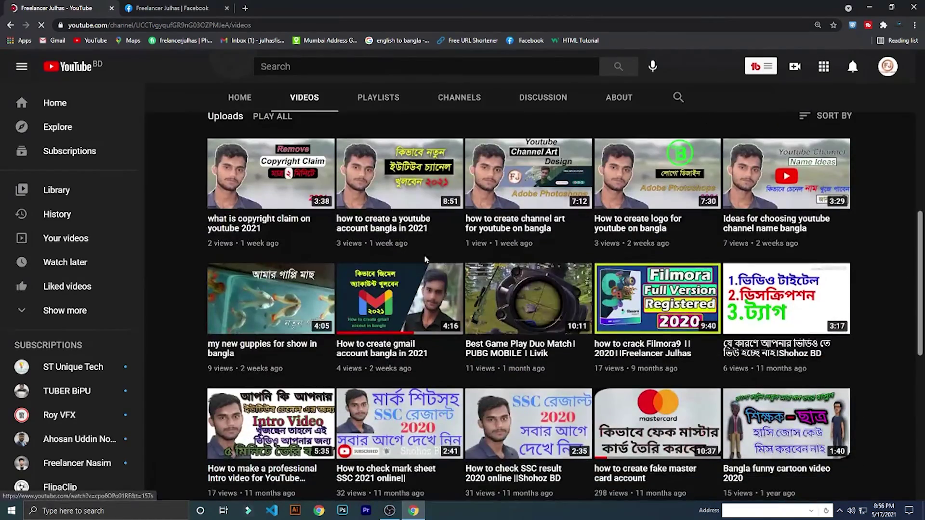
pyautogui.scroll(-8, 462, 262)
pyautogui.scroll(4, 505, 266)
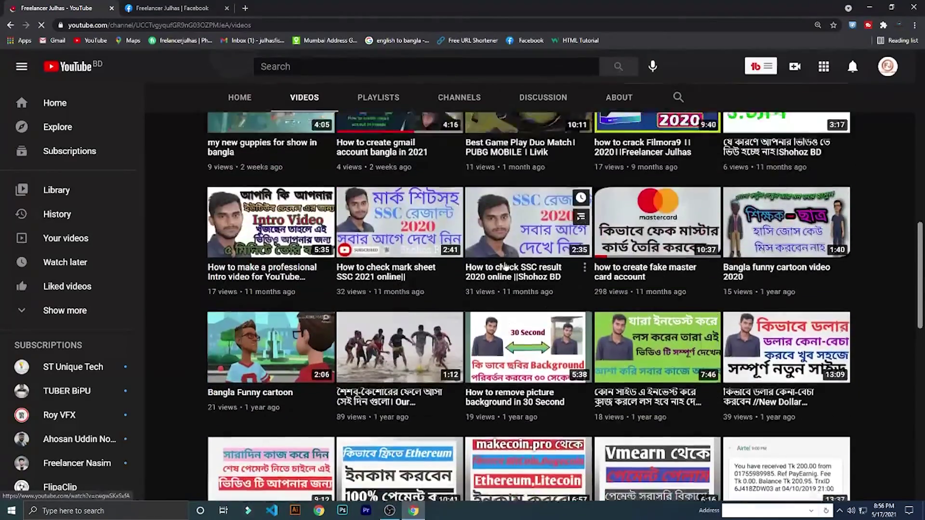
pyautogui.scroll(7, 505, 266)
# Examine the order of the featured sections on the public channel's home page, from Uploads down to the playlists.
pyautogui.click(236, 105)
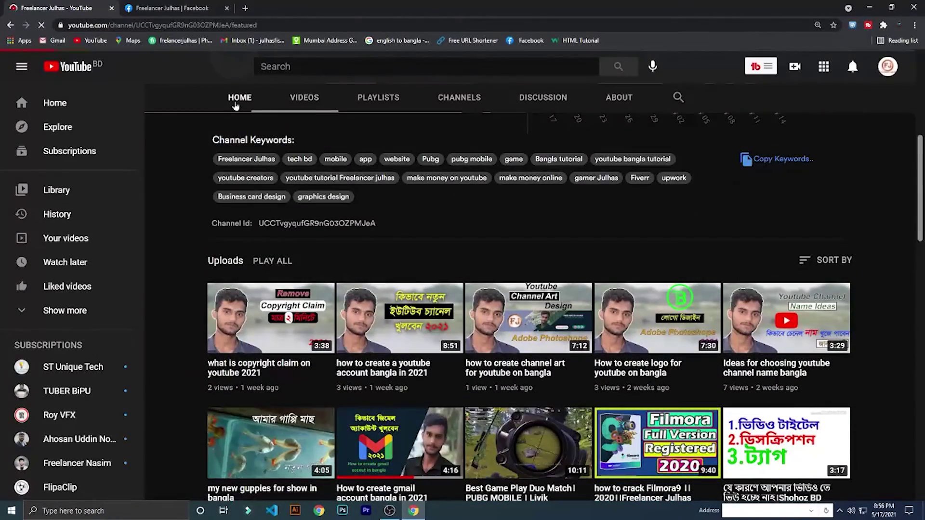
pyautogui.scroll(-5, 495, 229)
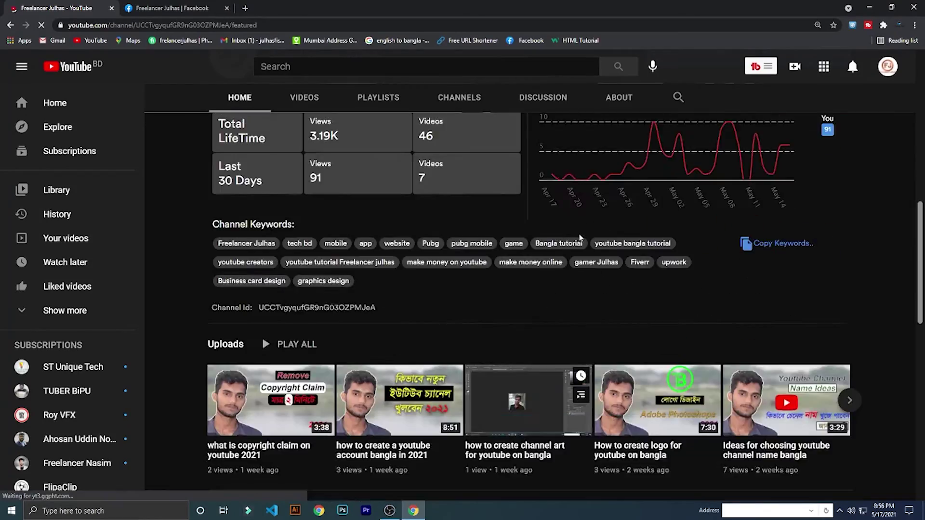
pyautogui.scroll(-10, 580, 238)
pyautogui.scroll(4, 541, 239)
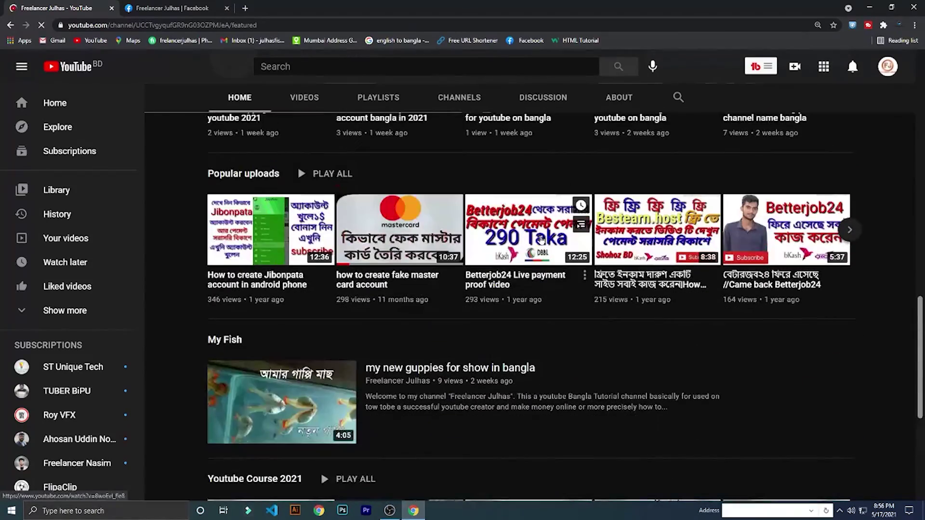
pyautogui.scroll(3, 411, 263)
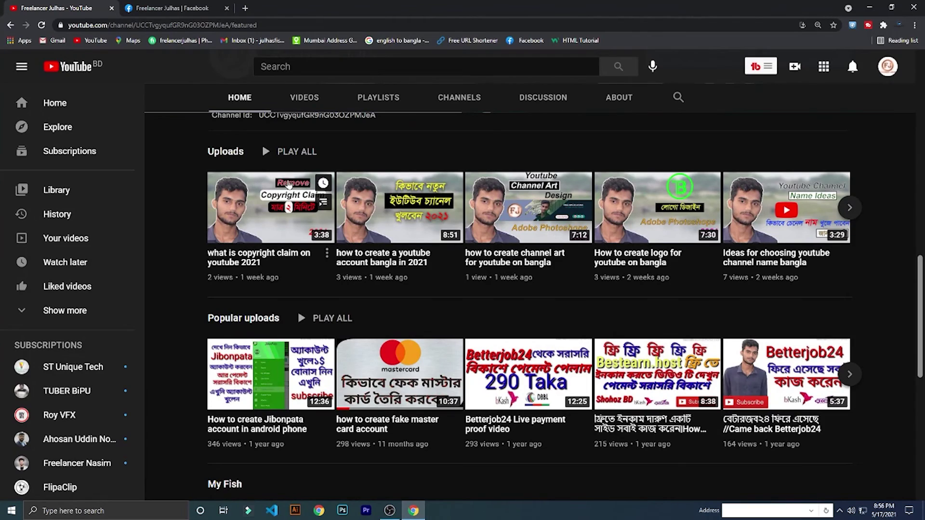
pyautogui.scroll(-2, 297, 262)
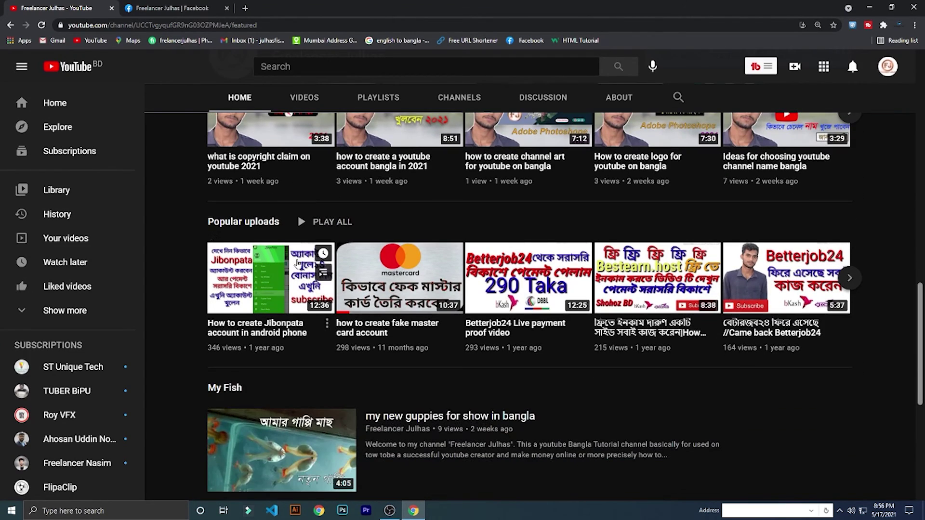
pyautogui.scroll(-5, 297, 263)
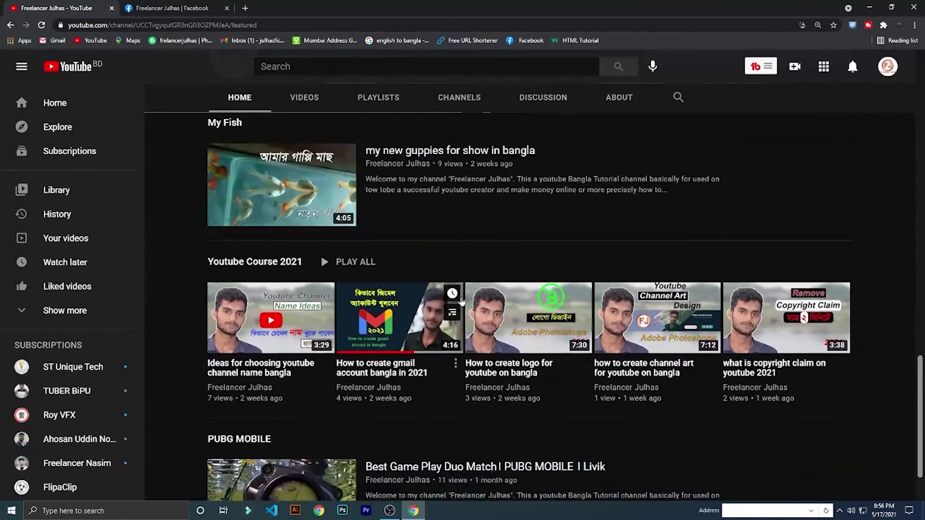
pyautogui.scroll(-1, 320, 228)
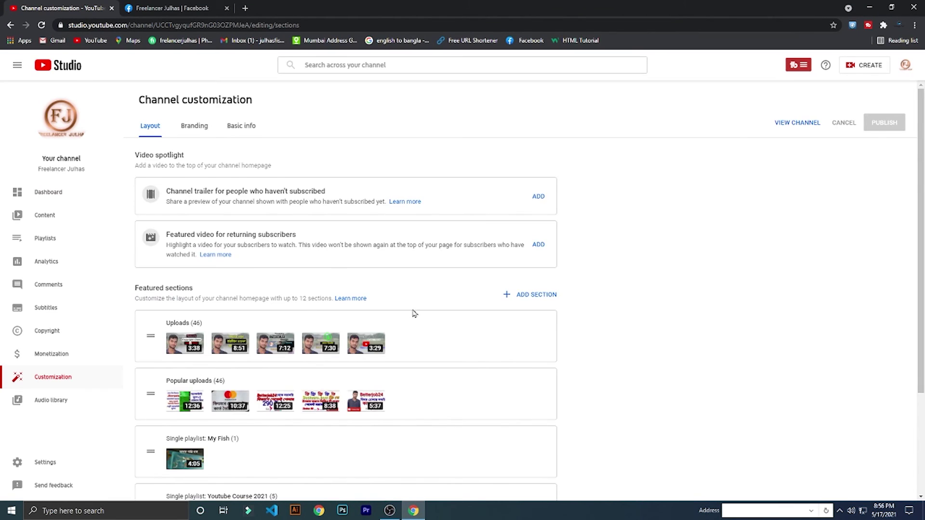
# In the channel customization layout, reorder the featured sections so "Youtube Course 2021" sits above "My Fish", and publish the changes.
pyautogui.scroll(-3, 375, 230)
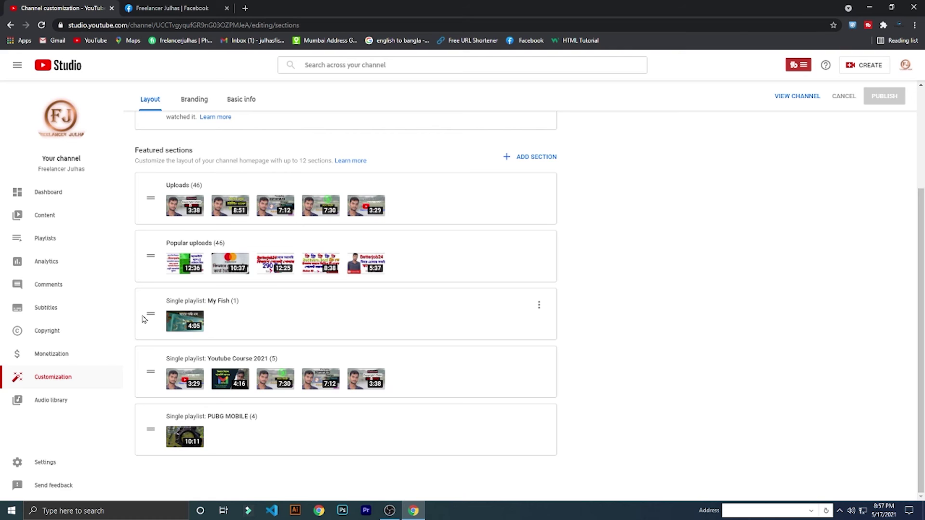
pyautogui.moveTo(148, 314); pyautogui.dragTo(144, 284)
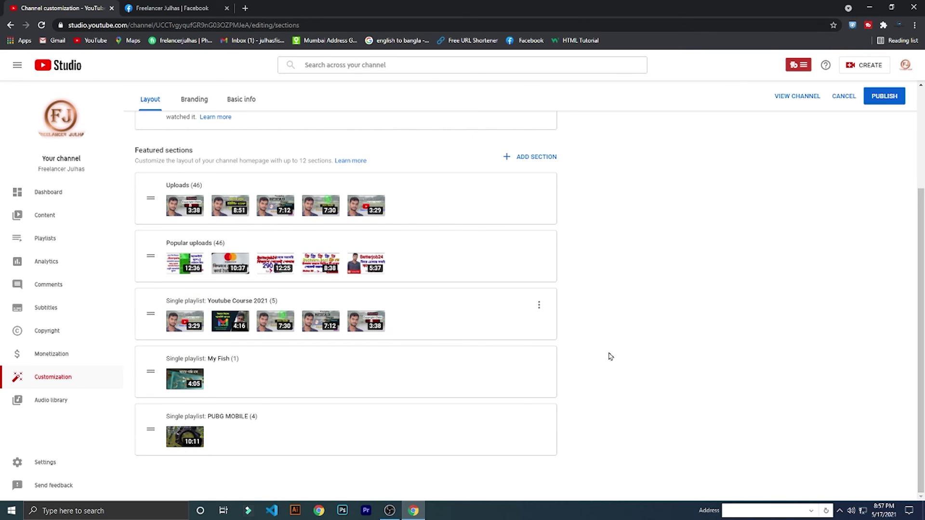
pyautogui.click(883, 96)
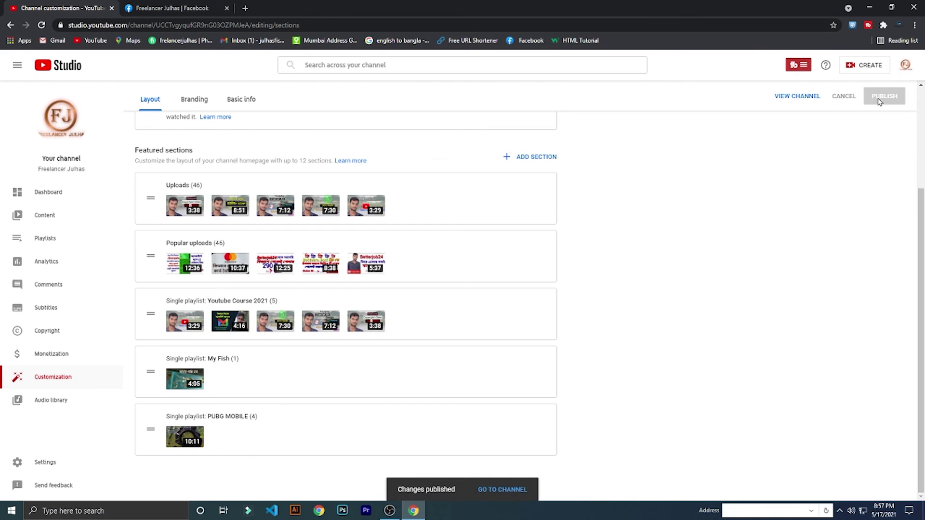